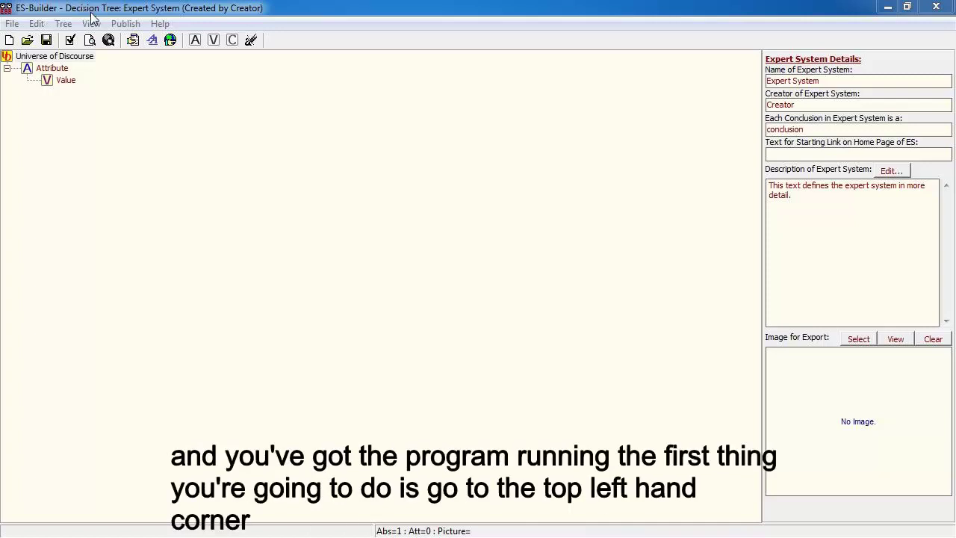
Create a new expert system and replace the 'Universe of Discourse' name with 'Most suitable sport'.
click(12, 26)
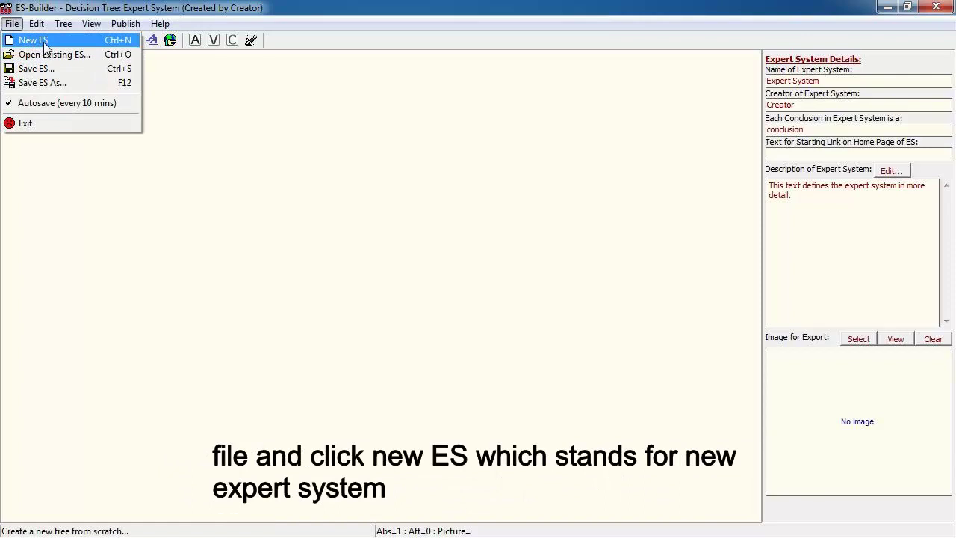
click(33, 40)
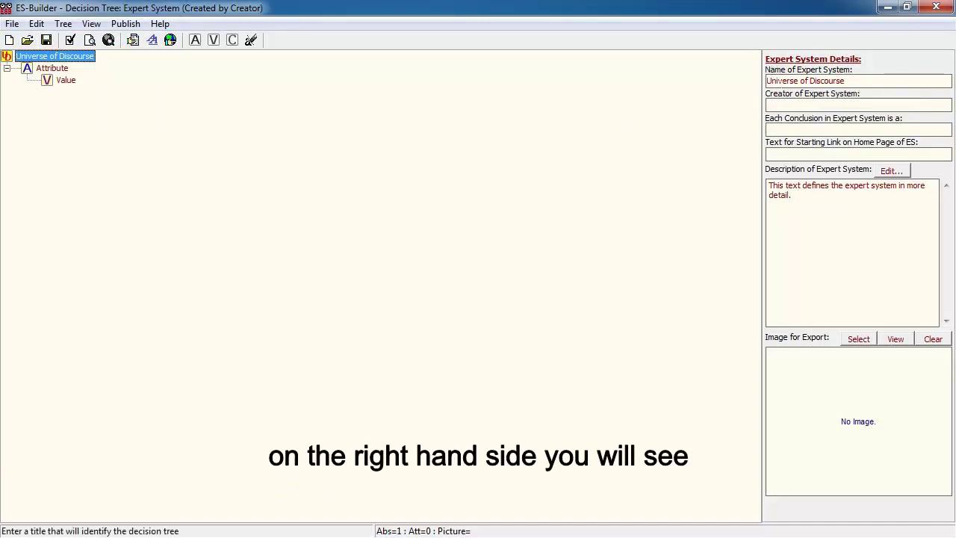
double_click(781, 80)
click(844, 81)
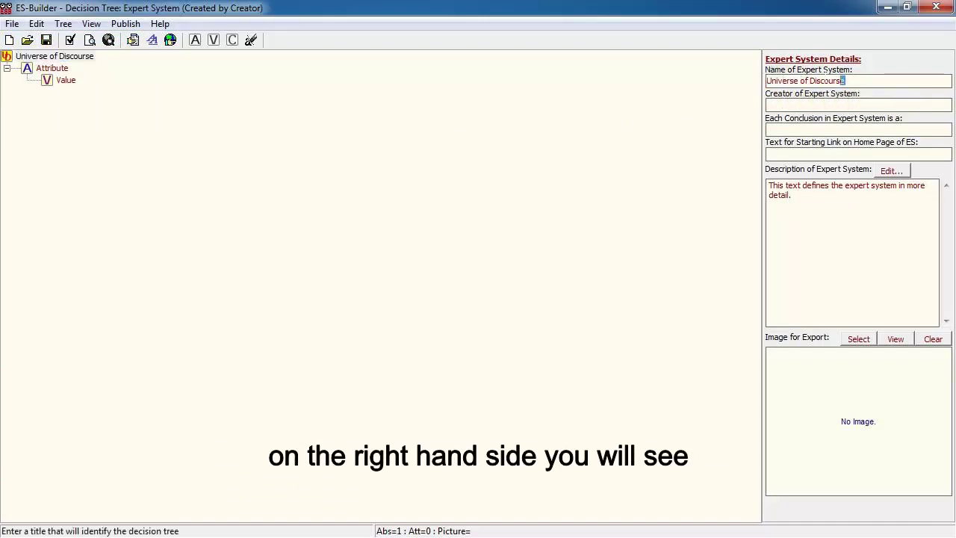
drag(844, 81, 733, 82)
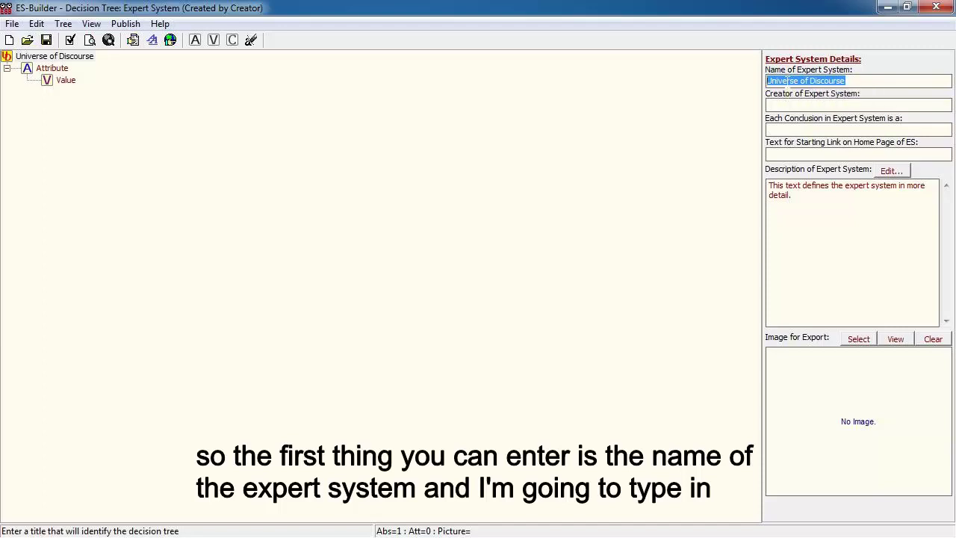
text(M)
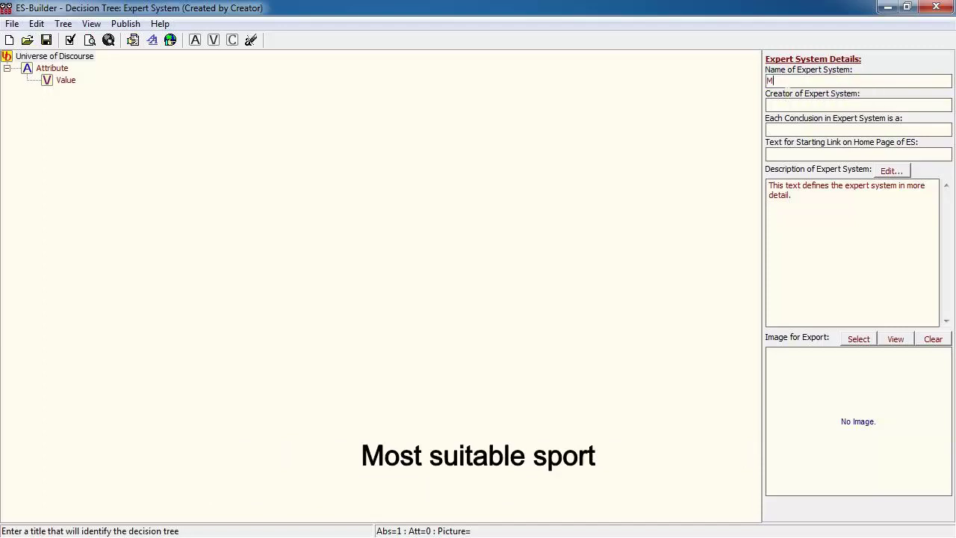
text(ost suitable sport)
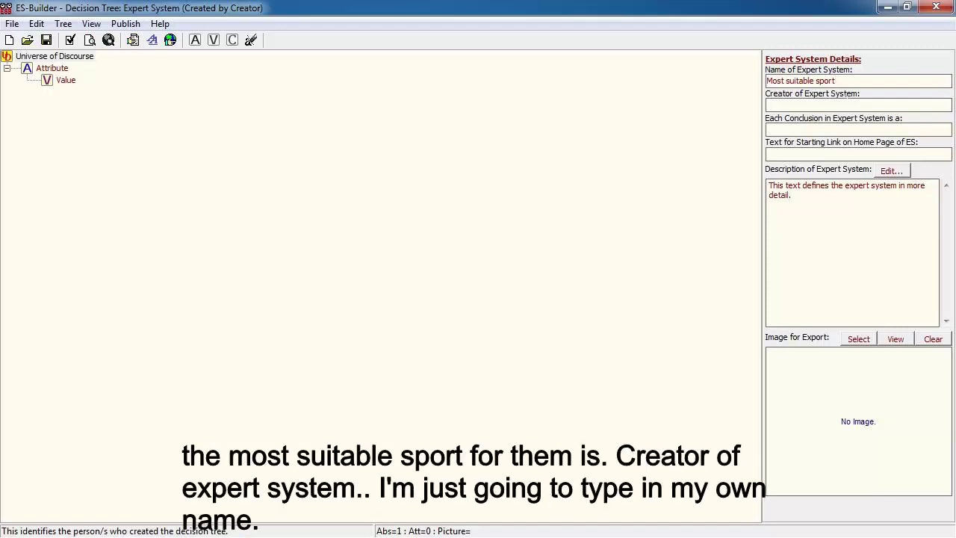
Enter the creator's full name and set Each Conclusion to 'Sport'.
click(769, 105)
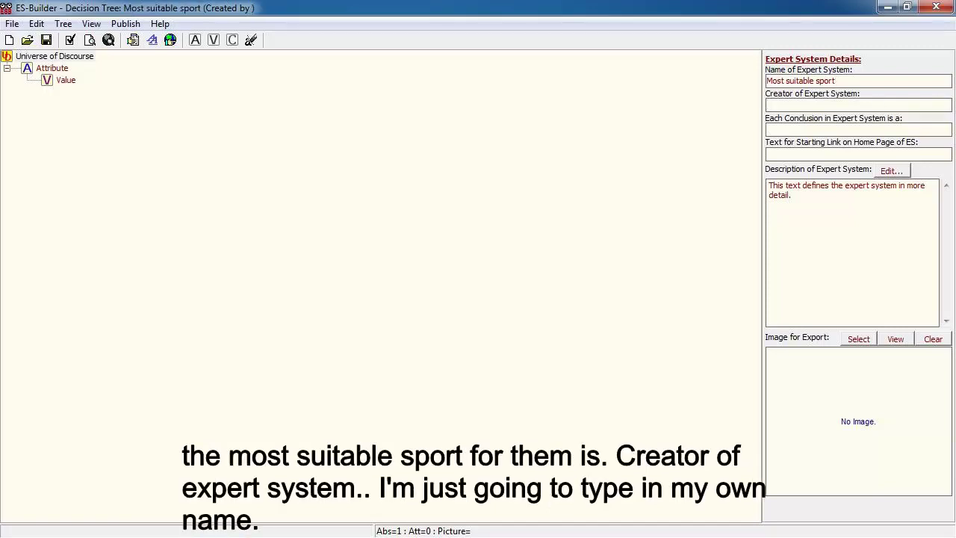
text(M)
key(BackSpace)
text(Magic Monk)
click(870, 130)
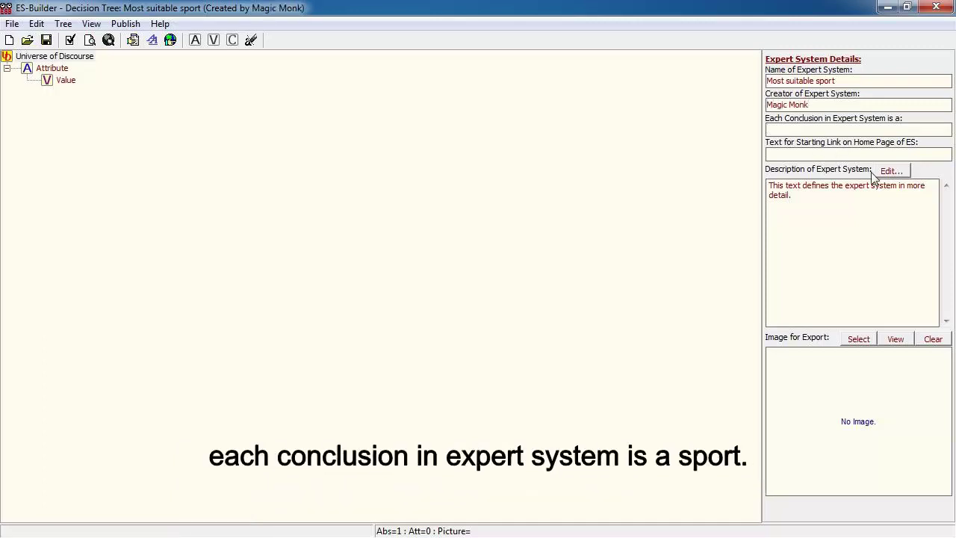
text(Sport)
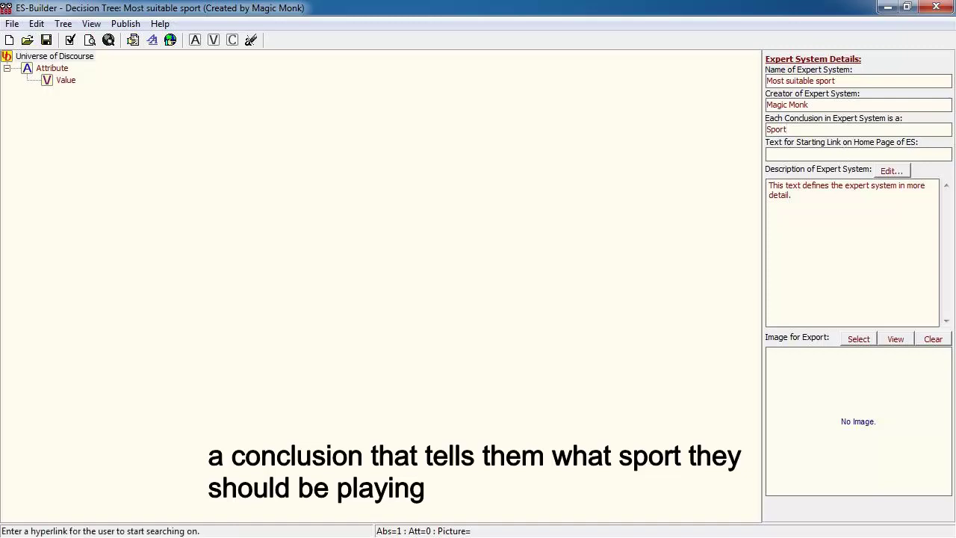
Auto-fill the starting link as 'Identify a Sport' and enter the description about advising the most suitable sport.
click(845, 154)
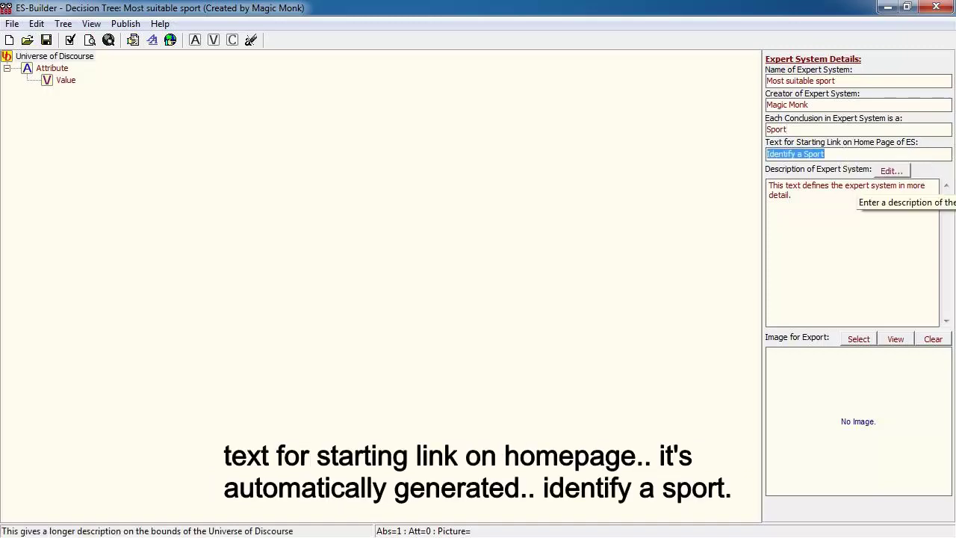
click(837, 154)
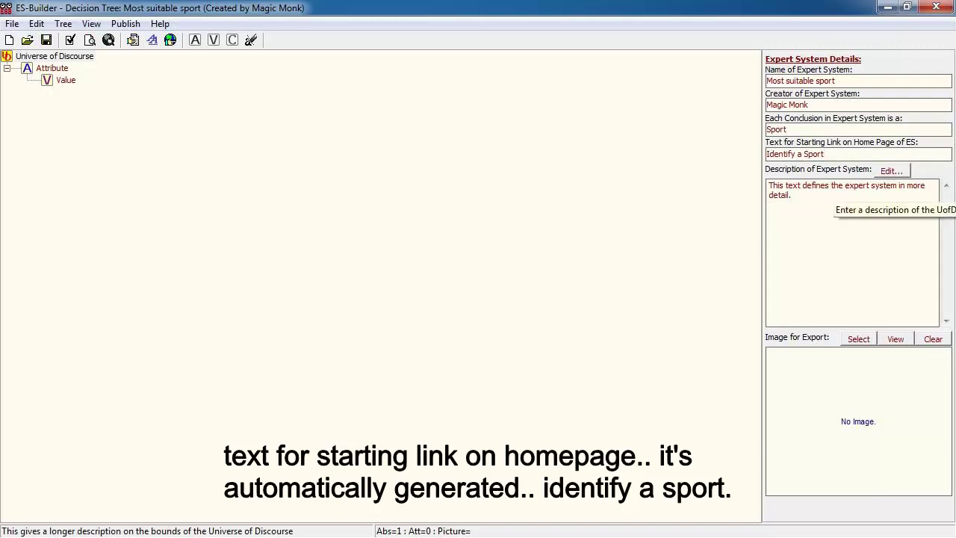
click(770, 187)
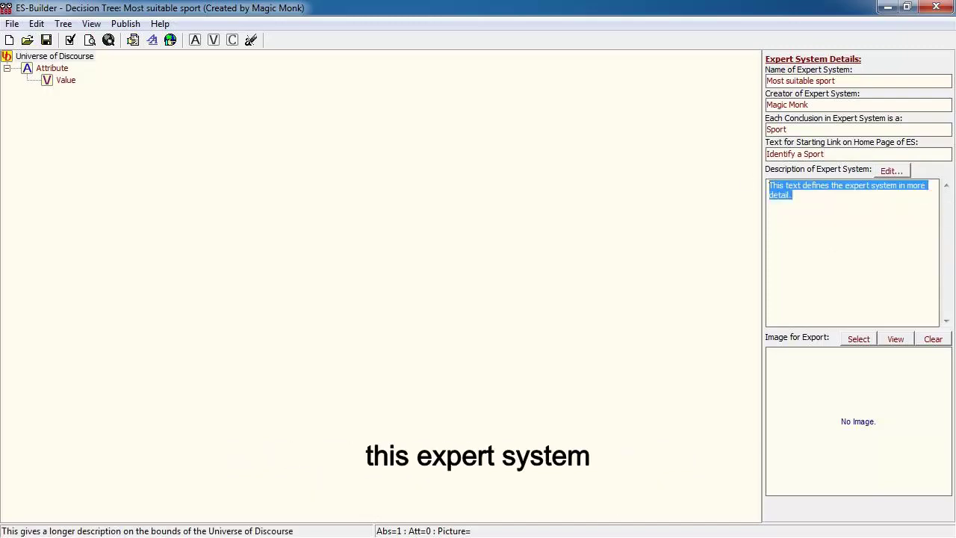
text(This expert sy)
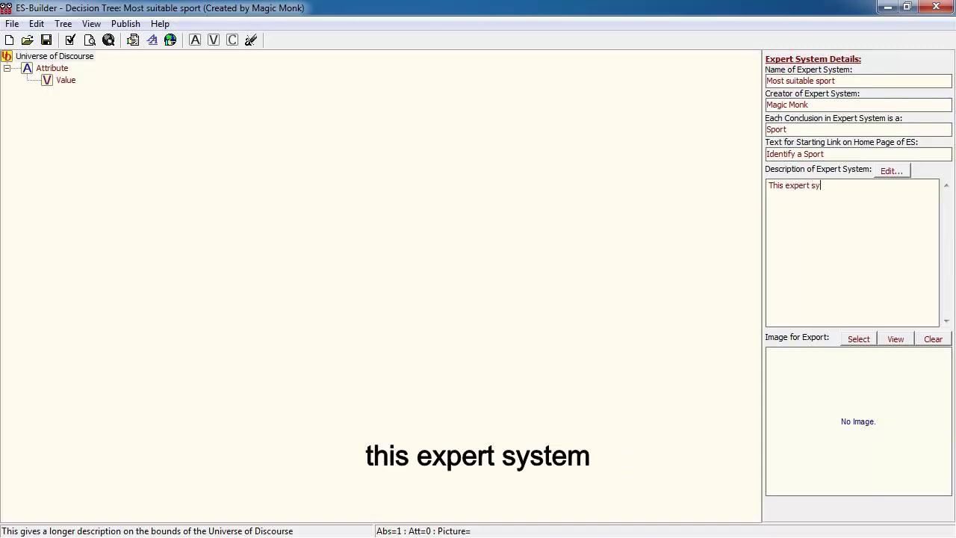
text(stem will )
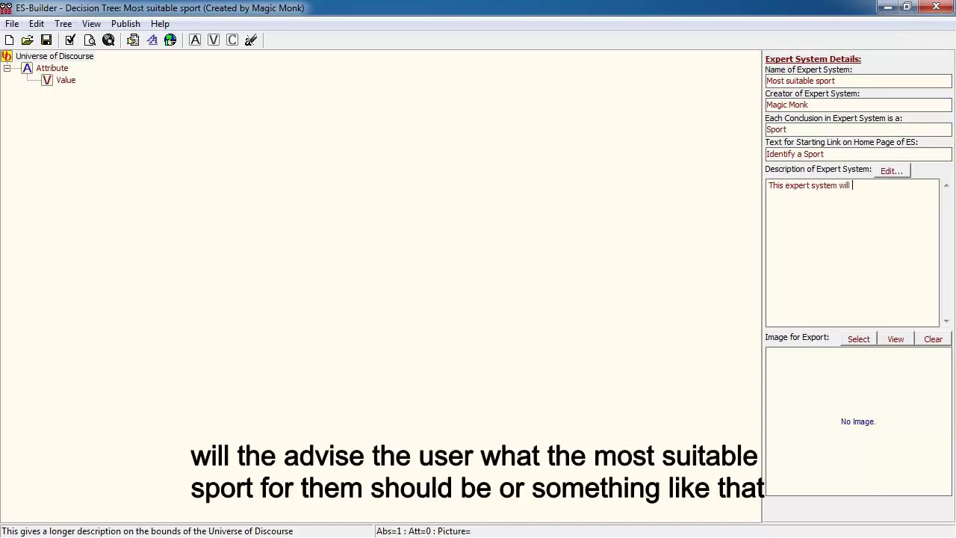
text(advise the user what the most suita)
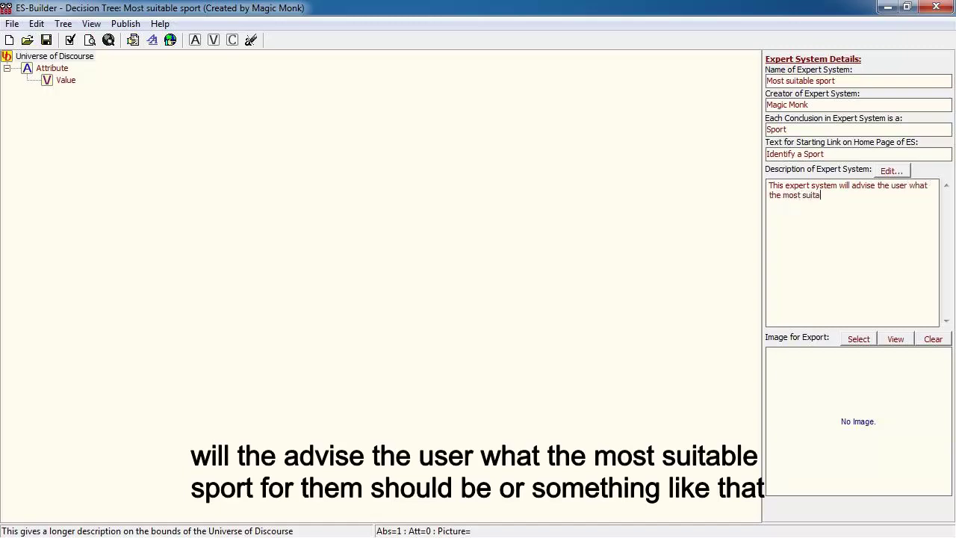
text(ble sport for them should be.)
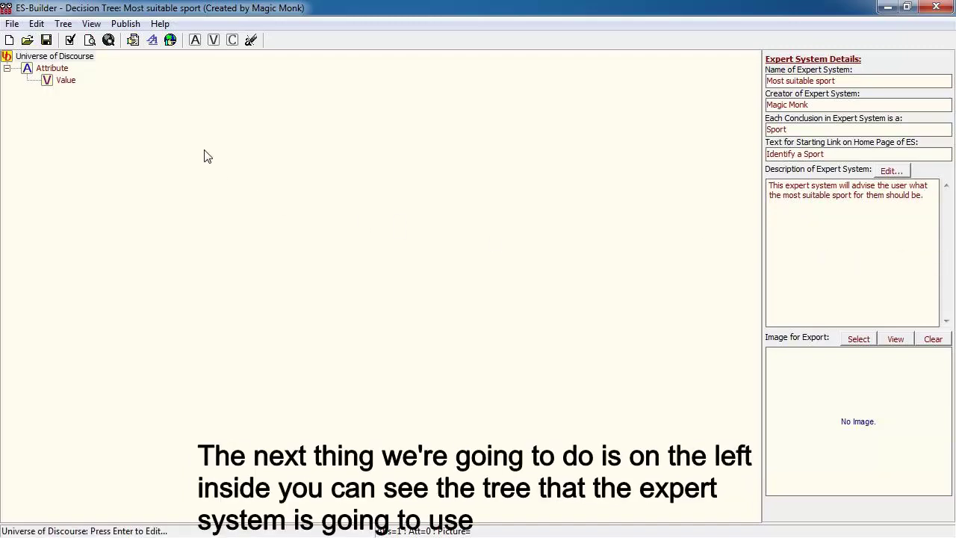
Rename the Attribute node in the decision tree to 'I prefer to..'.
double_click(51, 71)
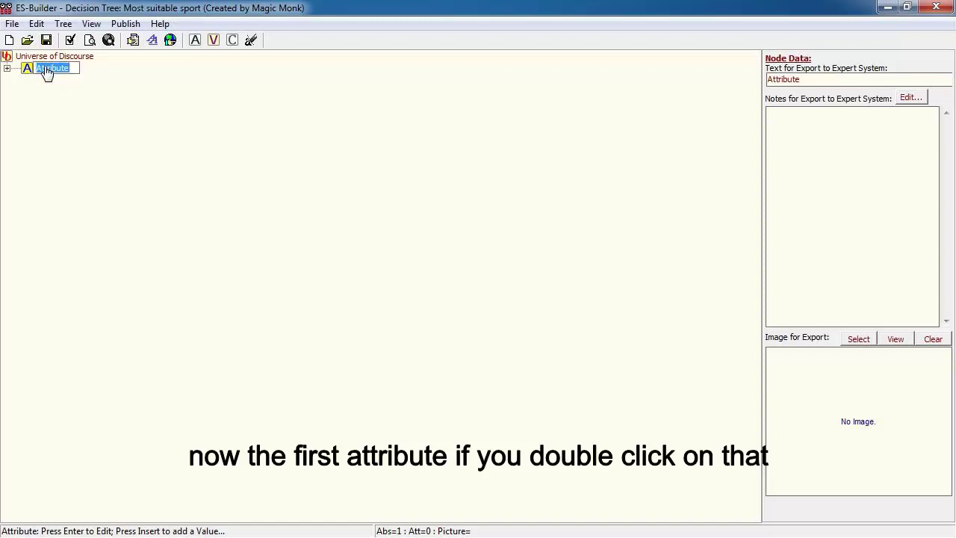
key(End)
key(shift+Left)
key(shift+Left)
key(shift+Left)
key(shift+Left)
key(shift+Left)
key(shift+Left)
key(shift+Left)
key(shift+Left)
key(shift+Left)
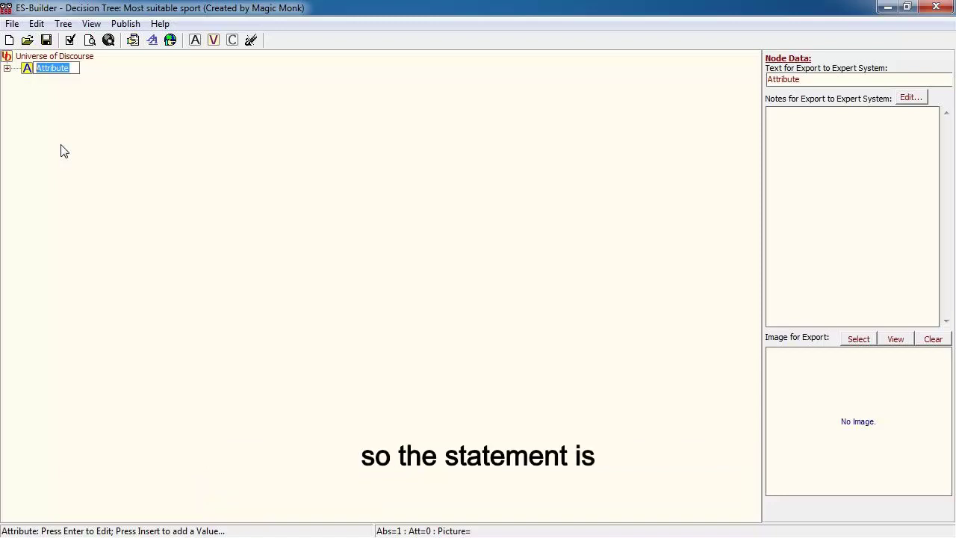
text(I prefer t)
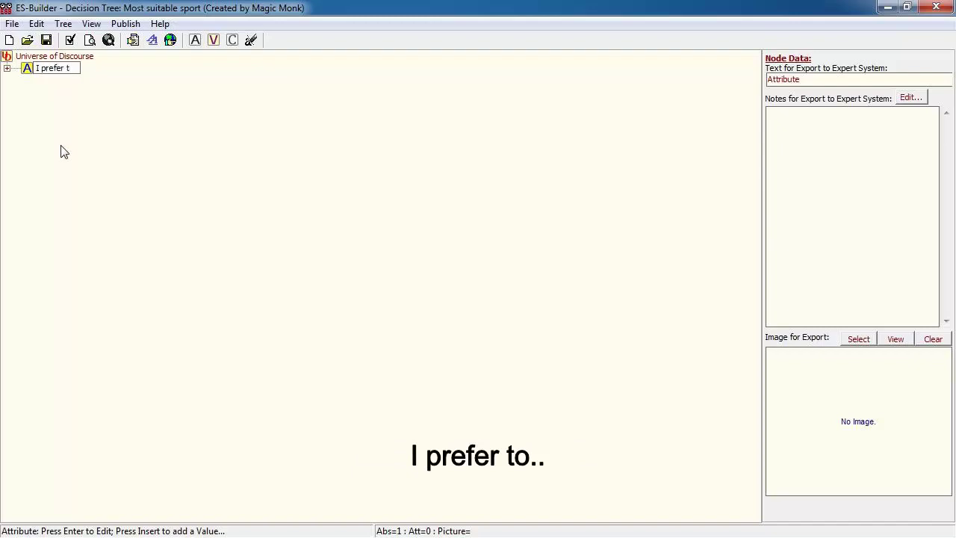
text(o..)
key(Return)
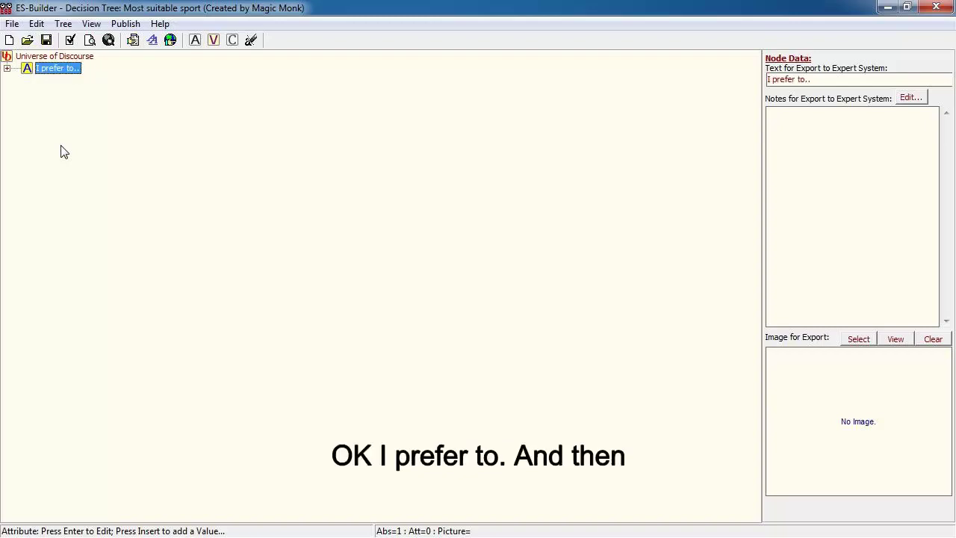
Expand 'I prefer to..' and rename its Value placeholder to 'run'.
click(7, 69)
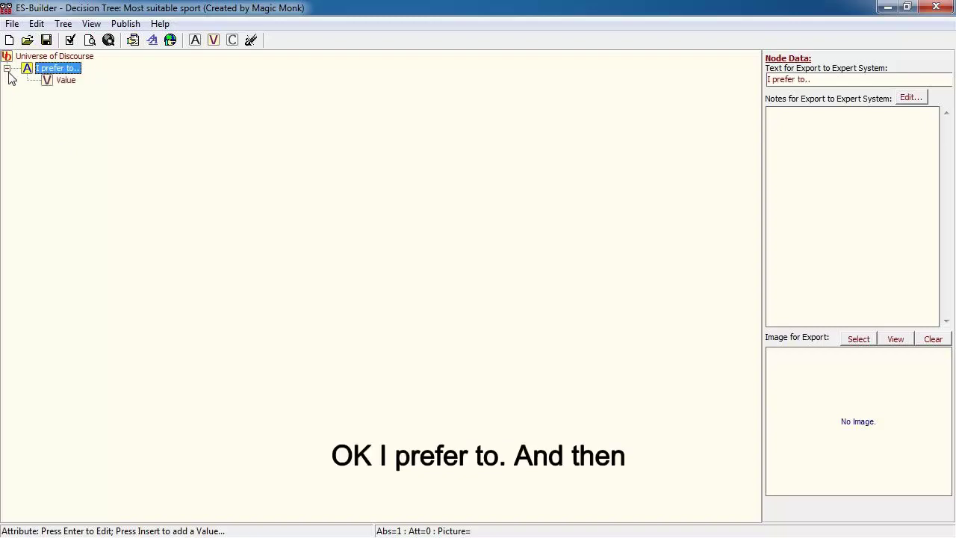
click(66, 82)
double_click(68, 87)
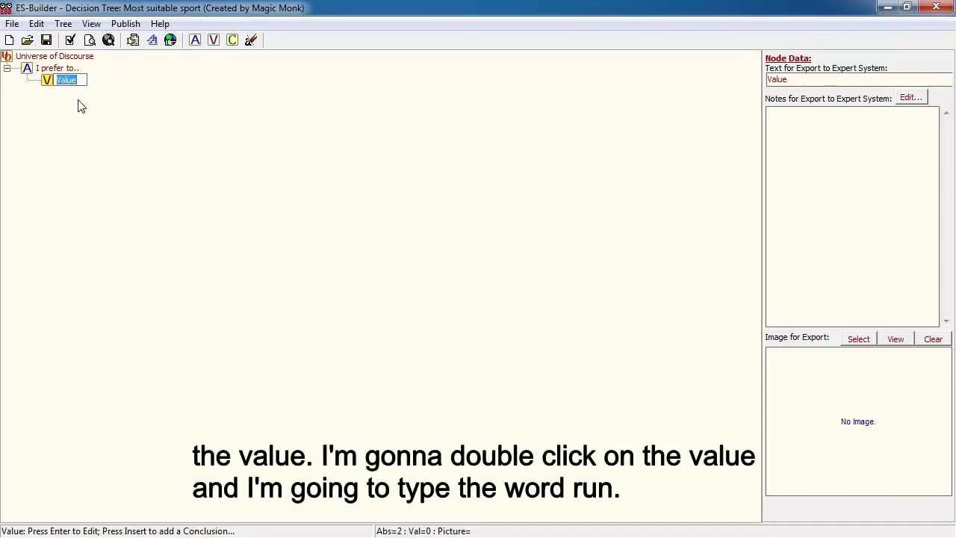
text(run)
key(Return)
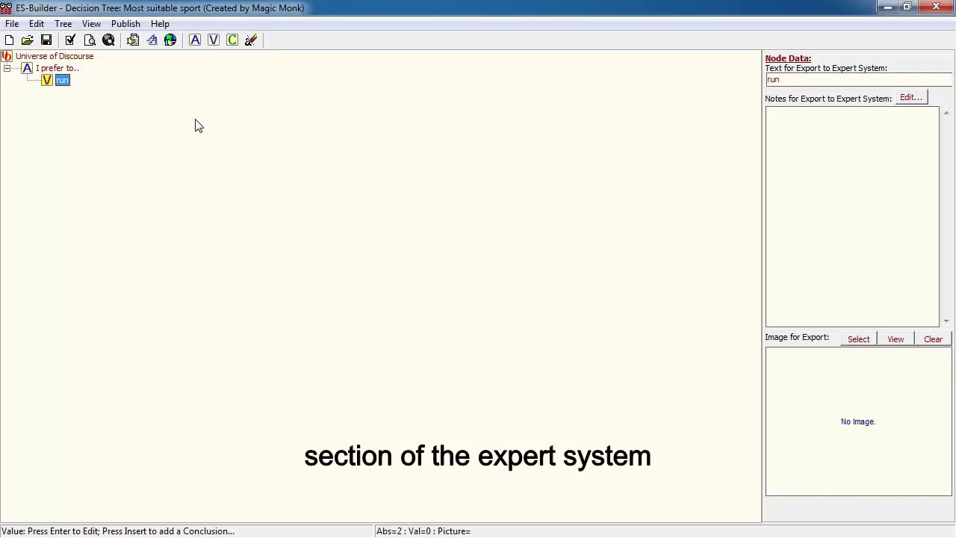
Add a second value 'not run' under 'I prefer to..' next to run.
click(58, 68)
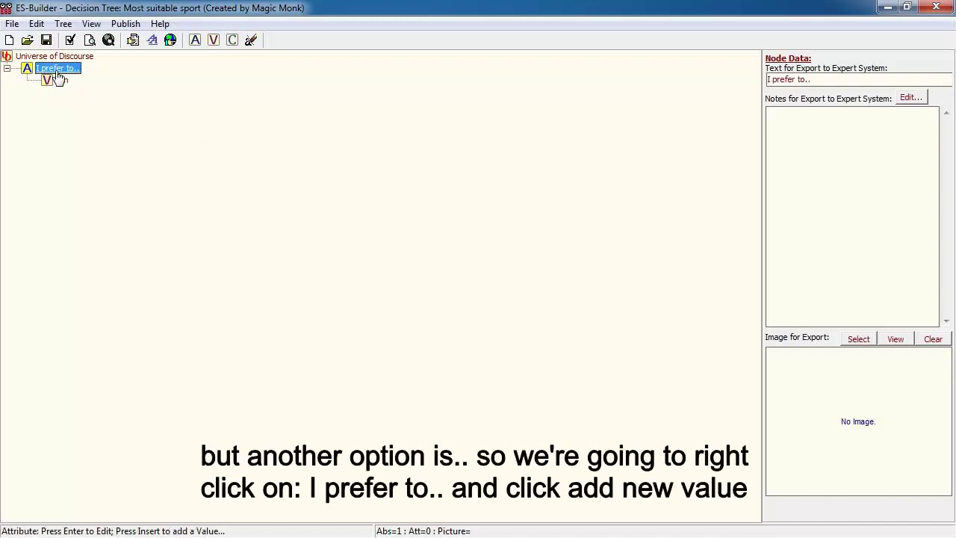
right_click(57, 70)
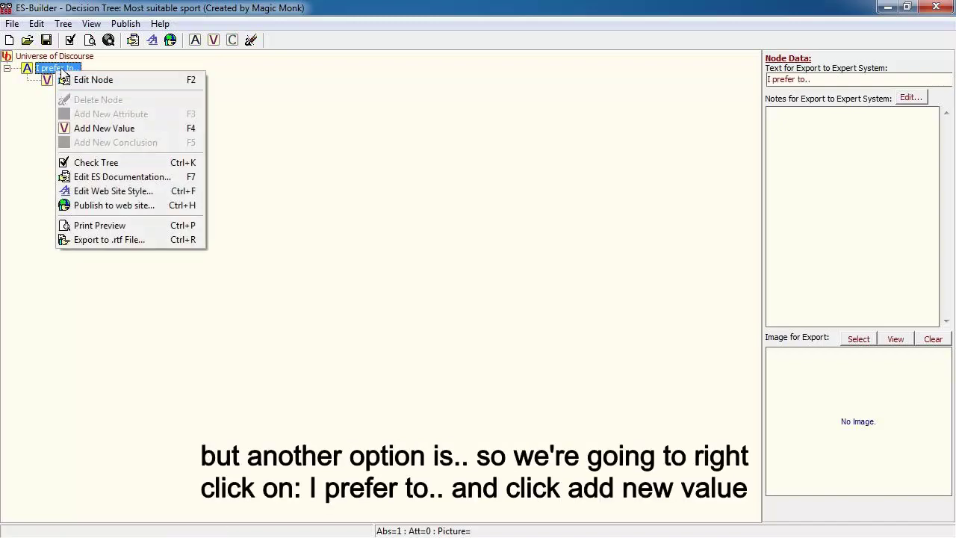
right_click(50, 72)
right_click(46, 69)
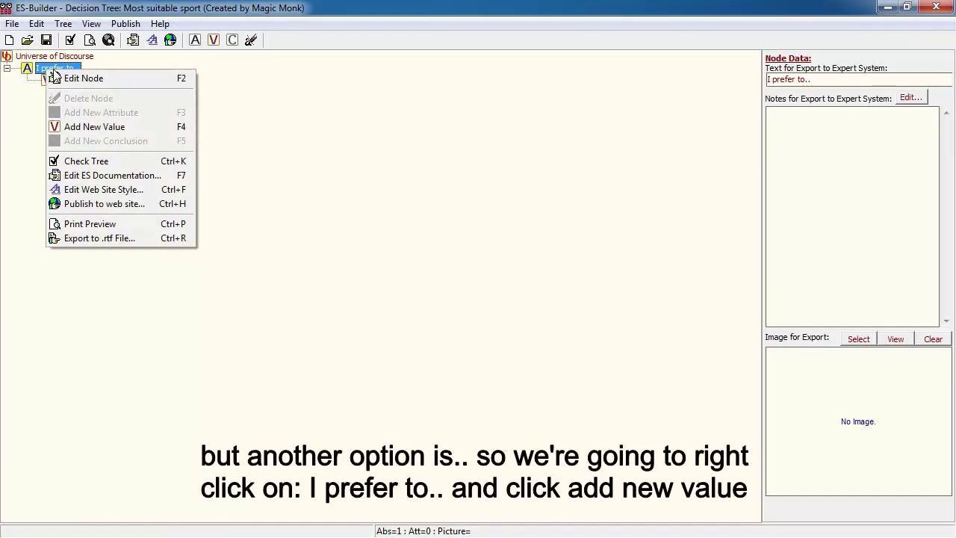
click(82, 133)
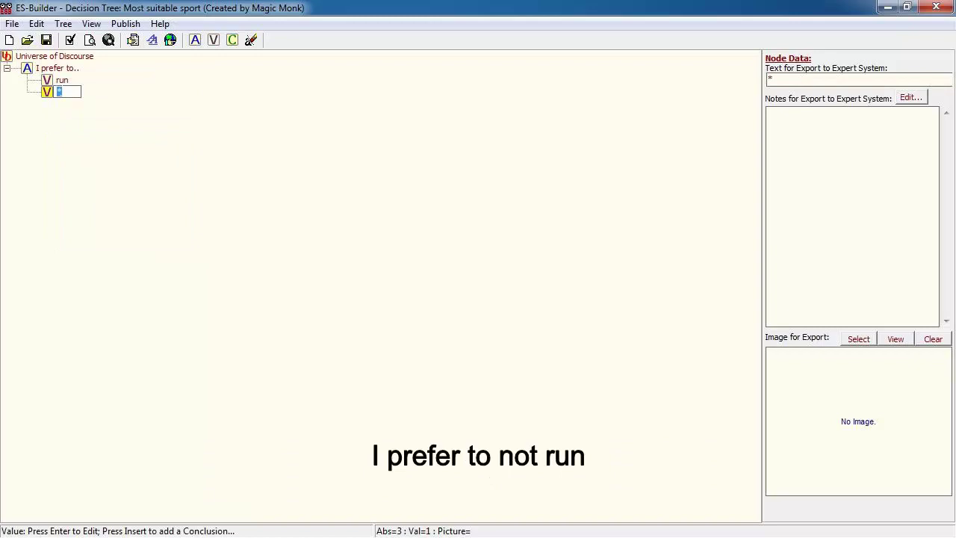
text(not run)
key(Return)
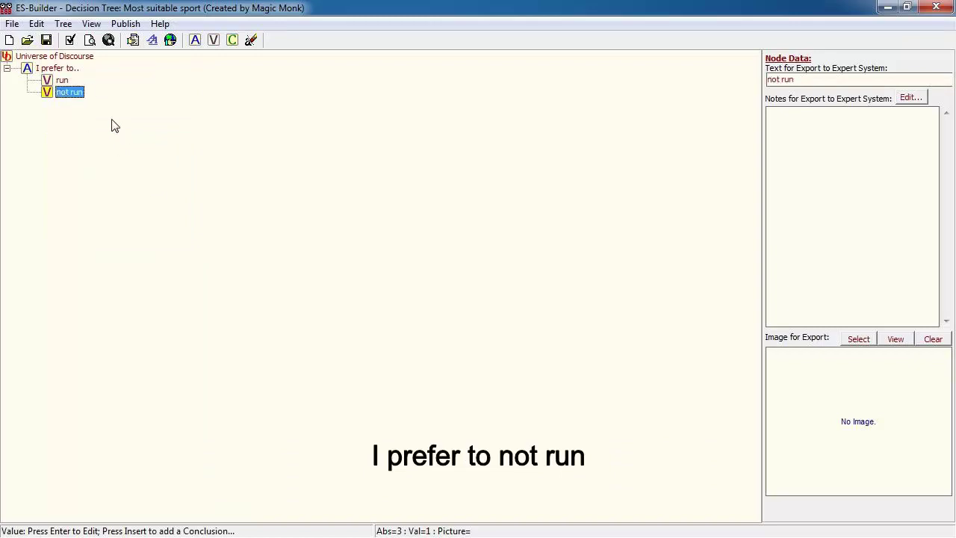
click(62, 81)
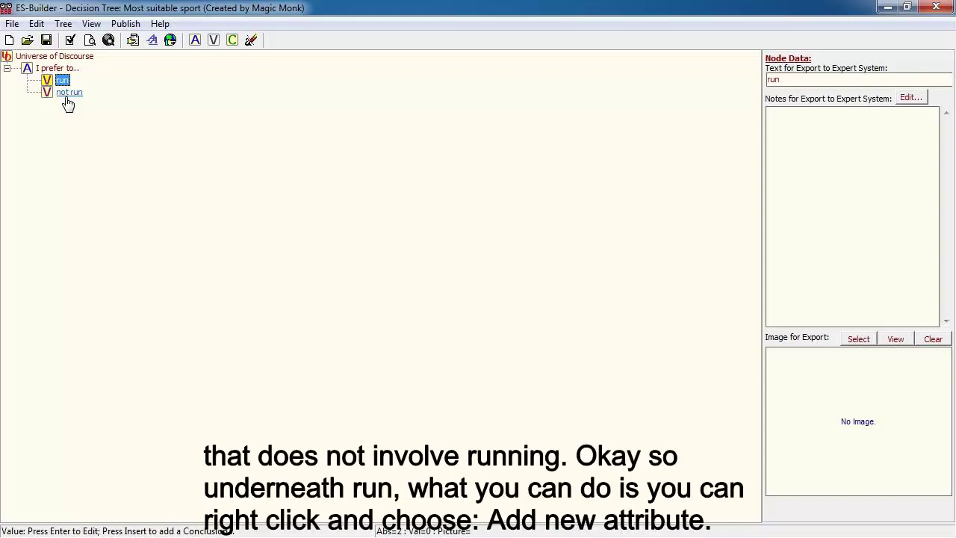
Add a new attribute under run and confirm saving the tree as sport.tree.
key(Return)
right_click(68, 86)
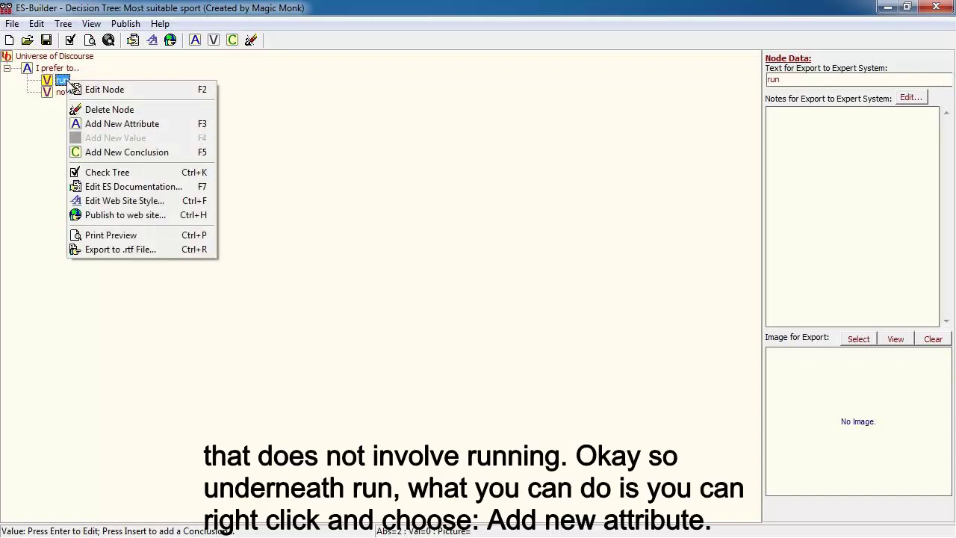
click(91, 127)
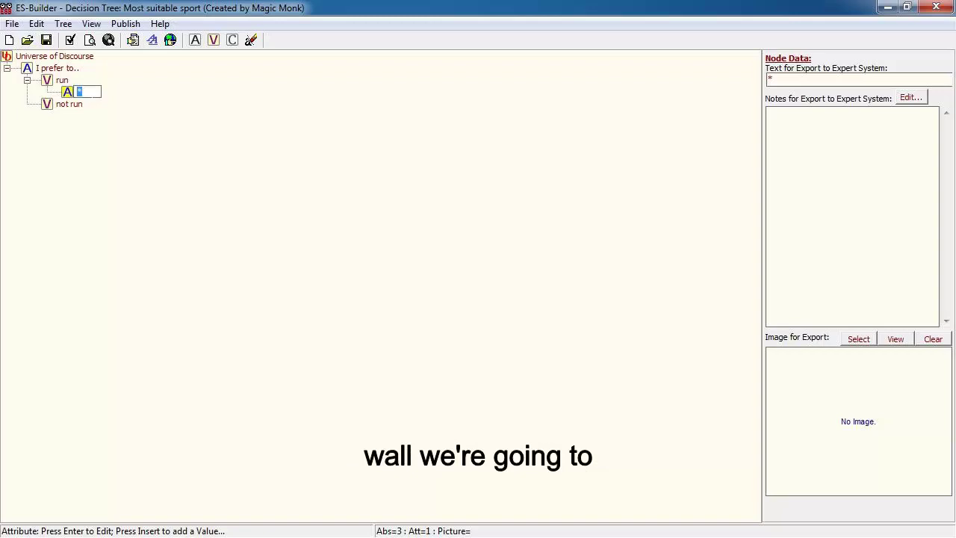
click(92, 101)
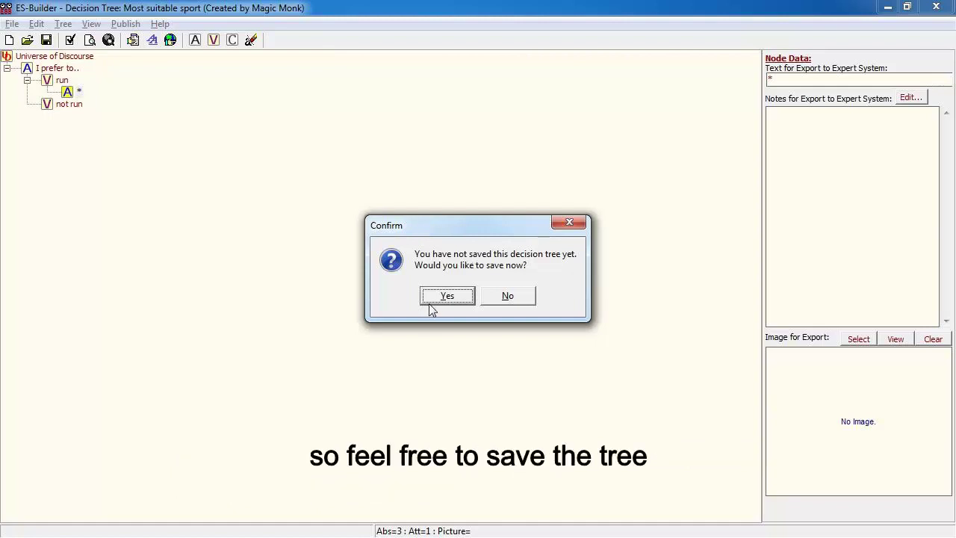
click(512, 297)
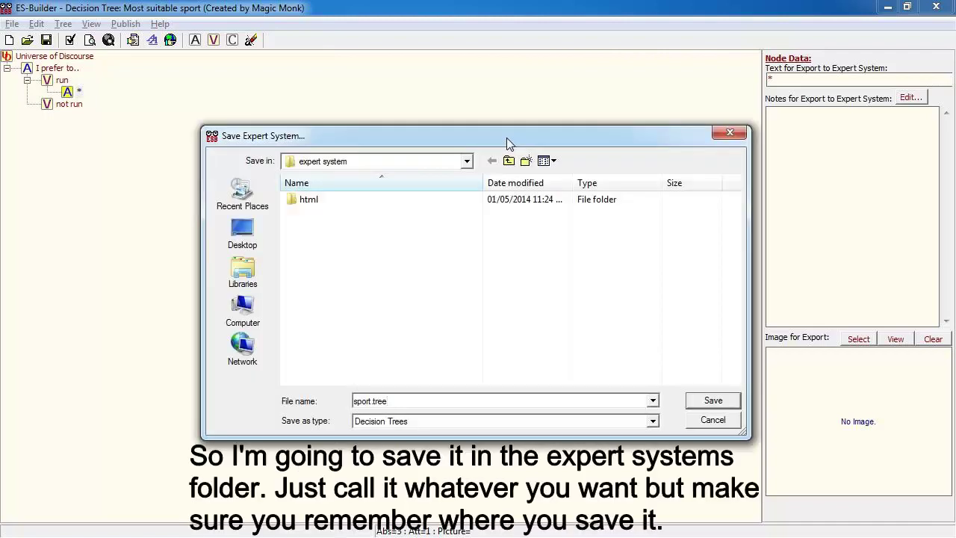